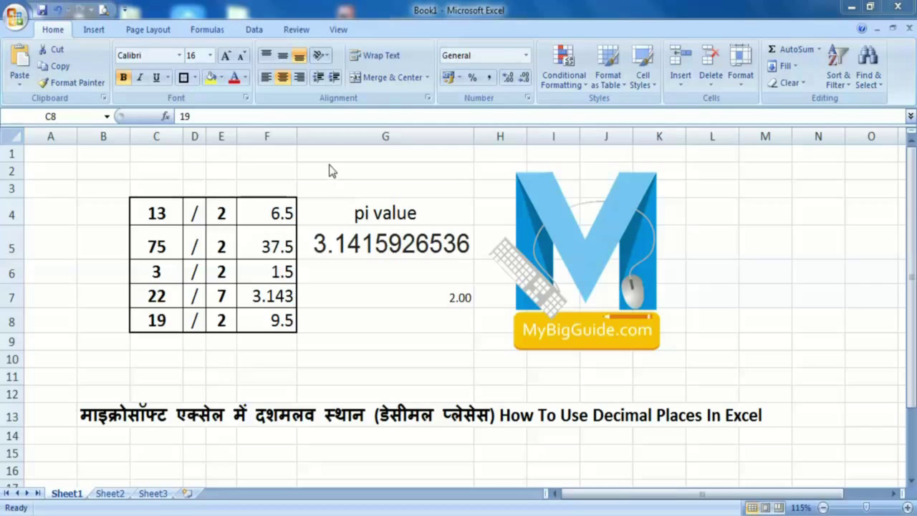
# Reduce the pi value in cell G5 to two decimal places
pyautogui.click(383, 206)
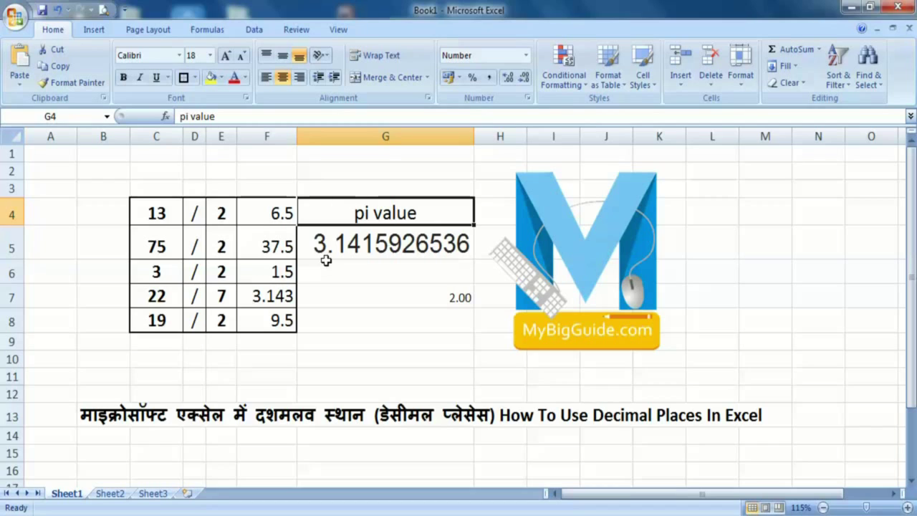
pyautogui.click(402, 247)
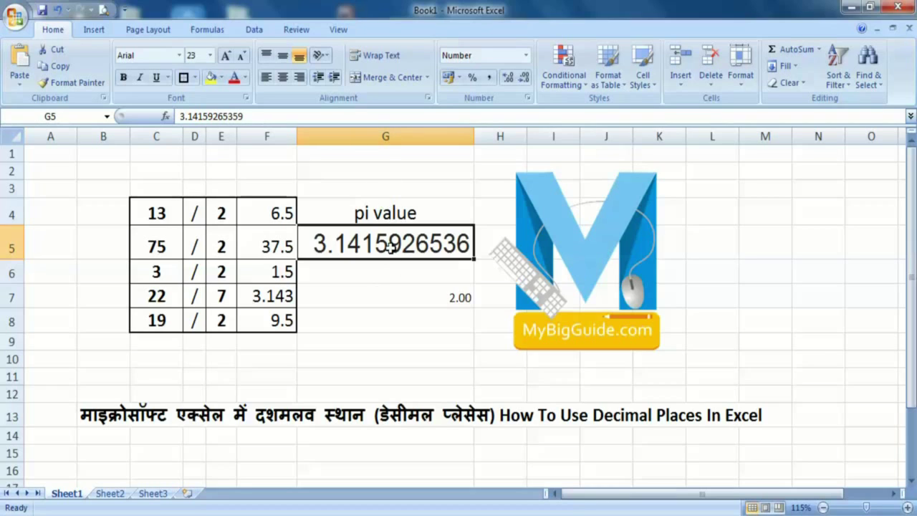
pyautogui.click(524, 80)
pyautogui.click(525, 82)
pyautogui.click(525, 81)
pyautogui.click(525, 81)
pyautogui.click(524, 81)
pyautogui.click(525, 81)
pyautogui.click(524, 81)
pyautogui.click(525, 82)
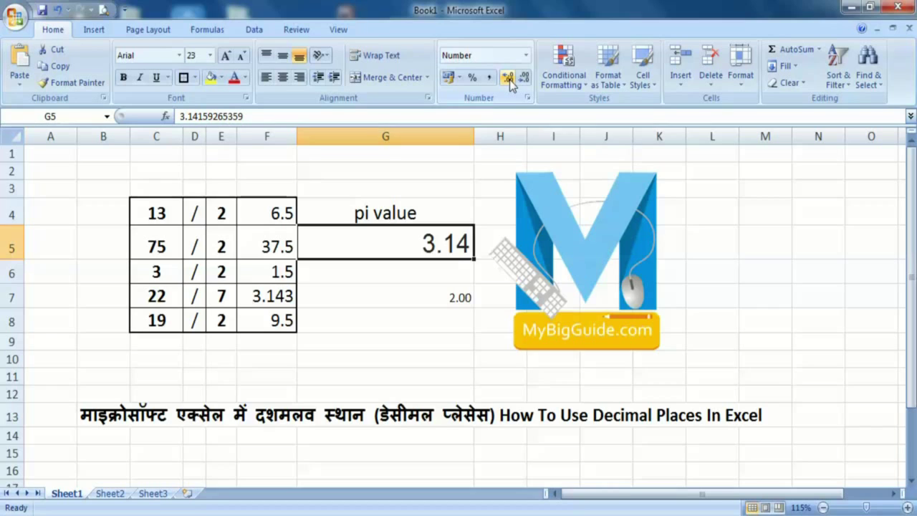
# Increase the pi value in G5 to six decimal places
pyautogui.click(509, 80)
pyautogui.click(510, 80)
pyautogui.click(510, 80)
pyautogui.click(510, 81)
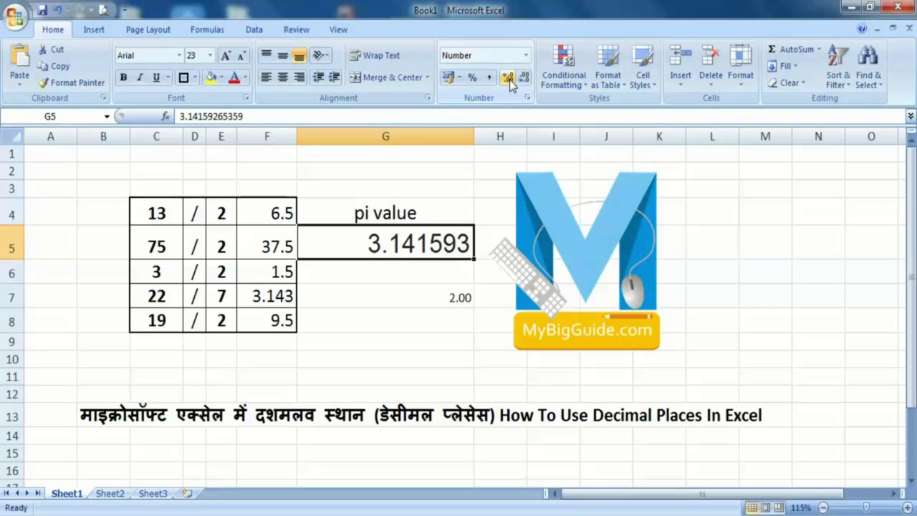
# Remove all decimal places from the pi value in G5 so it displays as a whole number
pyautogui.click(526, 80)
pyautogui.click(525, 80)
pyautogui.click(525, 80)
pyautogui.click(526, 80)
pyautogui.click(525, 80)
pyautogui.click(526, 81)
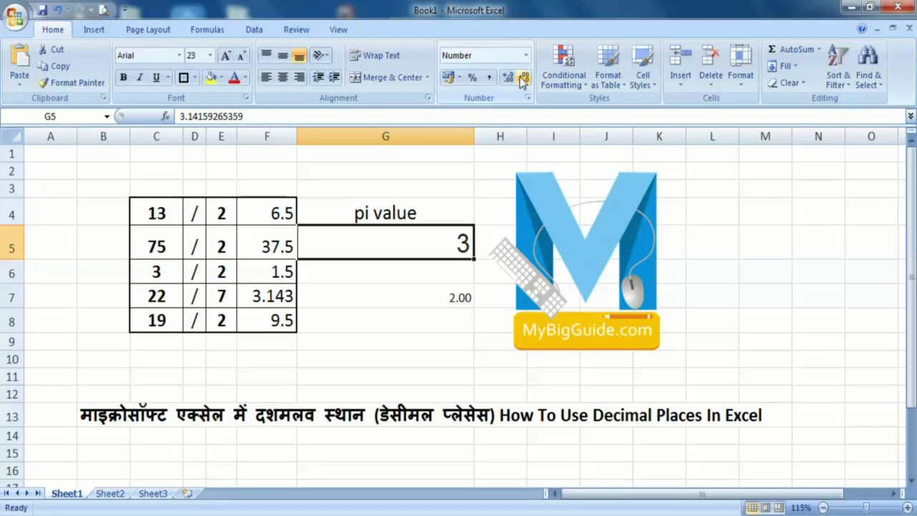
# Increase the pi value in G5 to ten decimal places
pyautogui.click(508, 80)
pyautogui.click(508, 80)
pyautogui.click(508, 80)
pyautogui.click(508, 80)
pyautogui.click(508, 80)
pyautogui.click(508, 81)
pyautogui.click(508, 80)
pyautogui.click(508, 80)
pyautogui.click(509, 81)
pyautogui.click(508, 81)
# Reduce the pi value in G5 to three decimal places
pyautogui.click(525, 80)
pyautogui.click(525, 80)
pyautogui.click(525, 80)
pyautogui.click(525, 79)
pyautogui.click(525, 79)
pyautogui.click(525, 79)
pyautogui.click(526, 79)
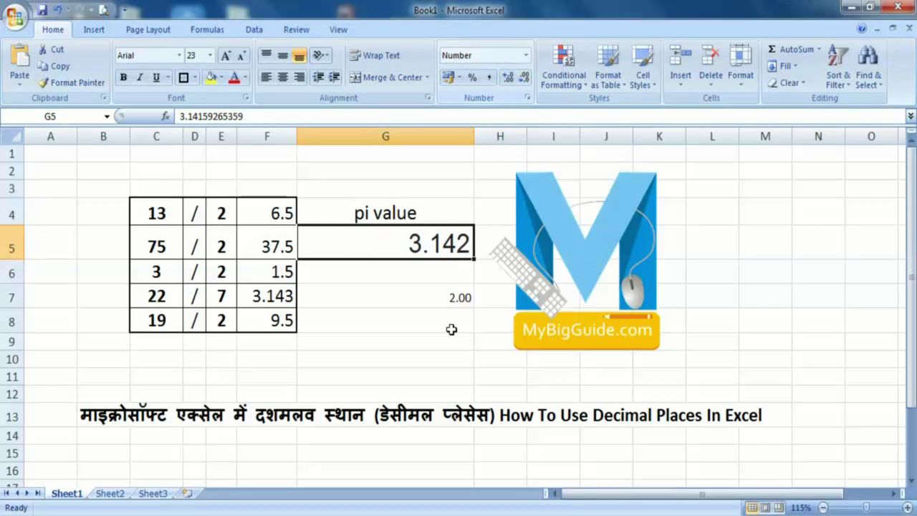
# Display the division results in F4:F8 as whole numbers without decimal places
pyautogui.click(285, 213)
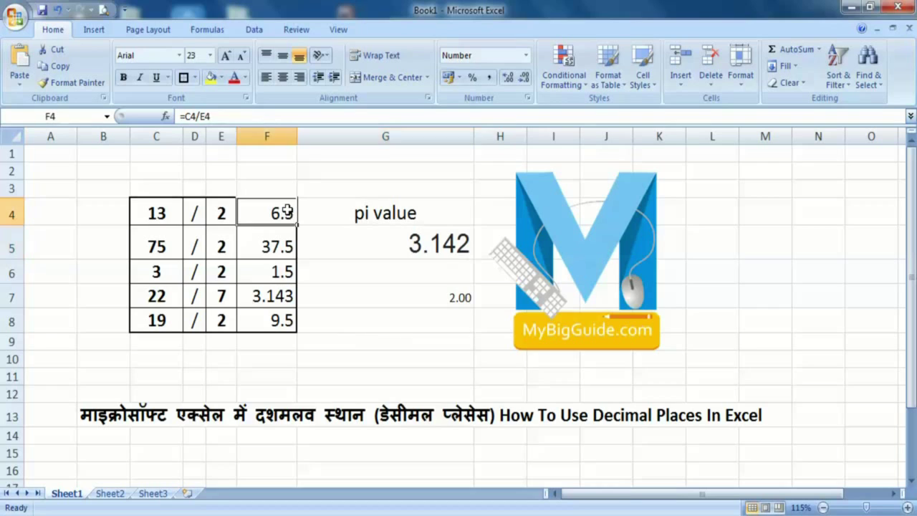
pyautogui.moveTo(278, 210); pyautogui.dragTo(280, 308)
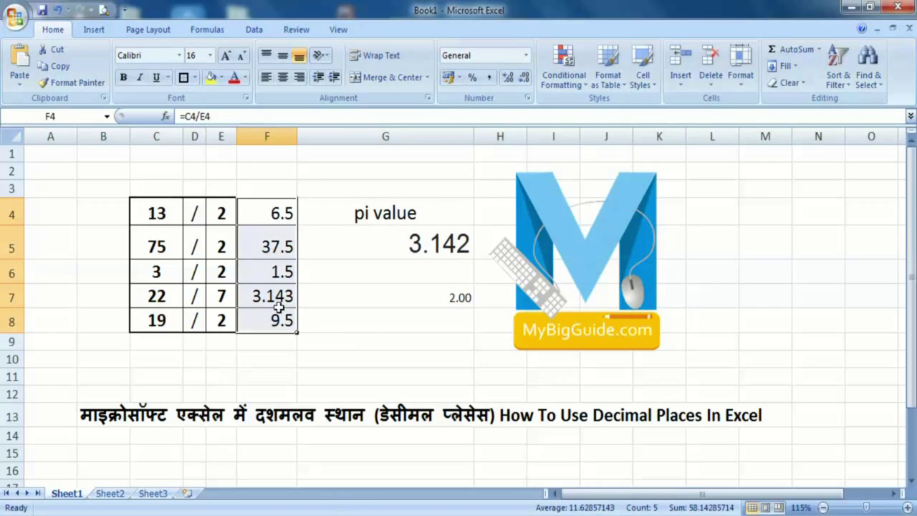
pyautogui.click(525, 77)
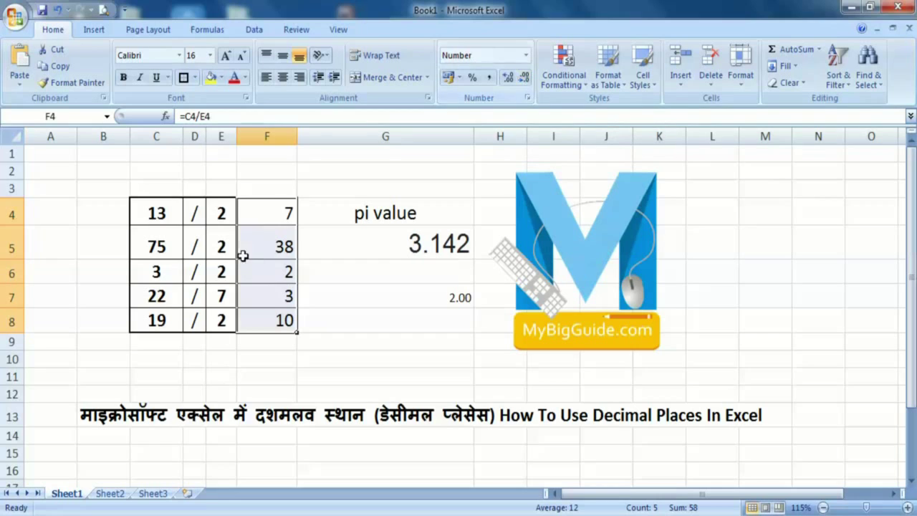
pyautogui.click(283, 355)
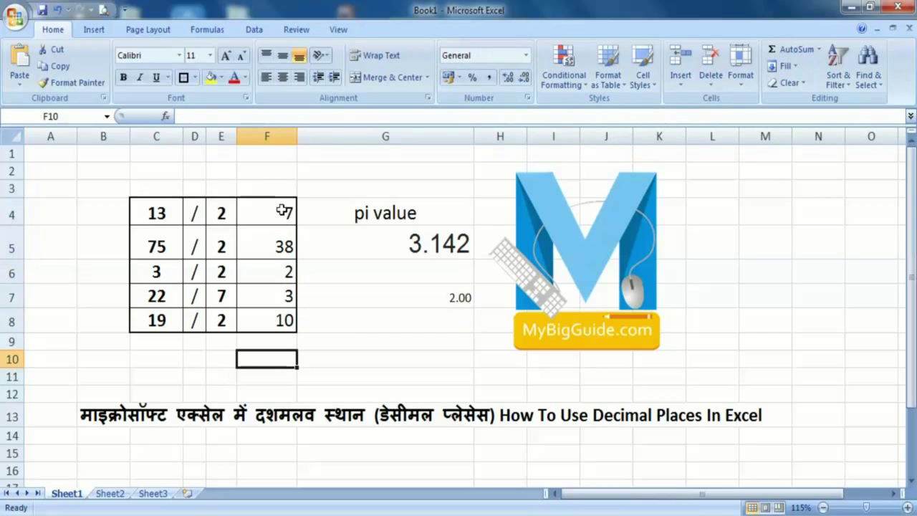
# Increase the division results in F4:F8 to three decimal places
pyautogui.moveTo(283, 211); pyautogui.dragTo(279, 326)
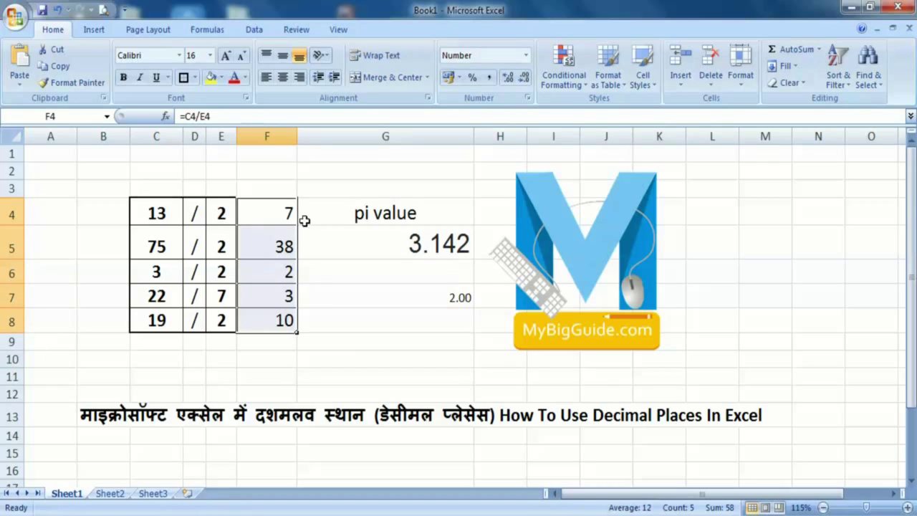
pyautogui.click(307, 192)
pyautogui.moveTo(280, 213); pyautogui.dragTo(281, 321)
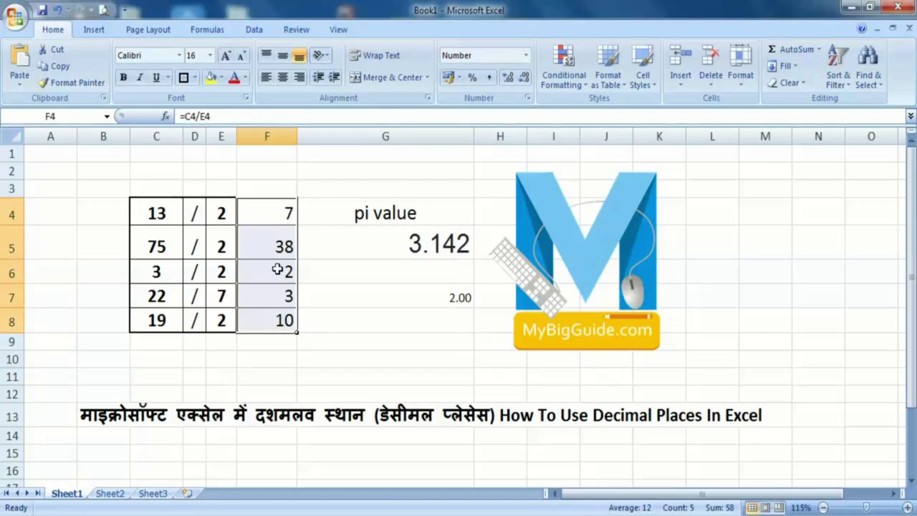
pyautogui.click(508, 80)
pyautogui.click(508, 80)
pyautogui.click(508, 81)
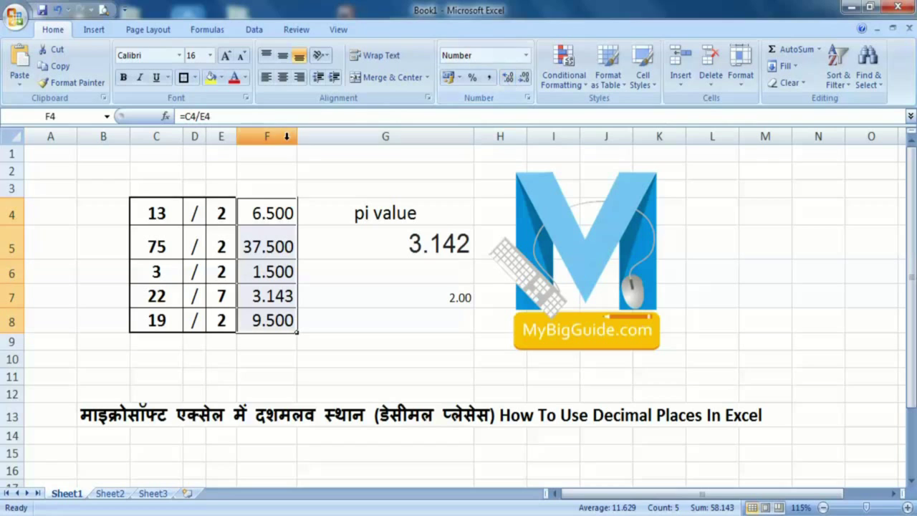
# Widen column F and increase the results in F4:F8 to thirteen decimal places
pyautogui.moveTo(297, 137); pyautogui.dragTo(408, 137)
pyautogui.click(508, 80)
pyautogui.click(508, 80)
pyautogui.click(508, 80)
pyautogui.click(508, 80)
pyautogui.click(508, 80)
pyautogui.click(508, 81)
pyautogui.click(508, 81)
pyautogui.click(508, 80)
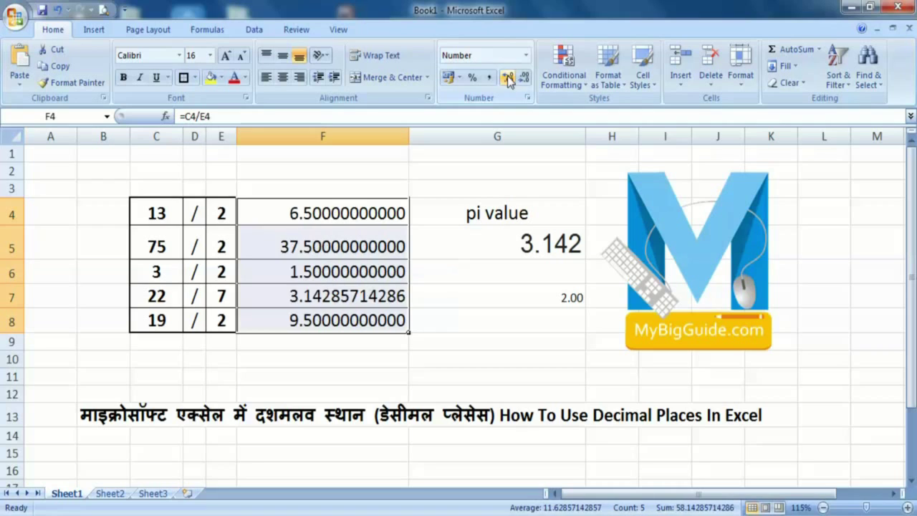
pyautogui.click(508, 81)
pyautogui.click(508, 80)
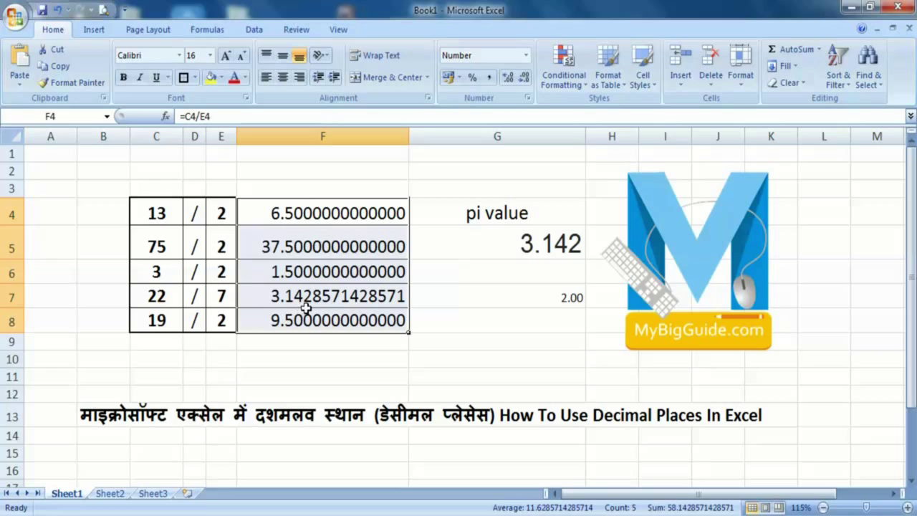
# Reduce only the 22/7 result in F7 to seven decimal places
pyautogui.click(418, 299)
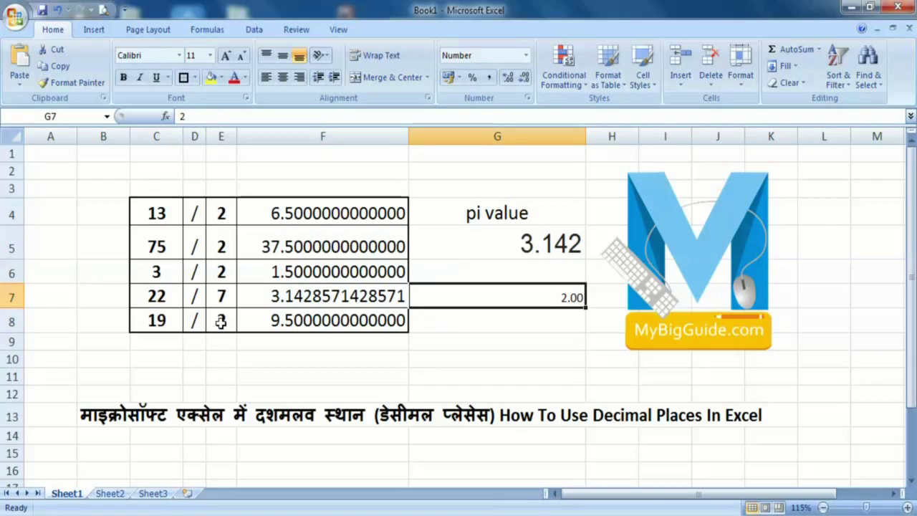
pyautogui.click(153, 301)
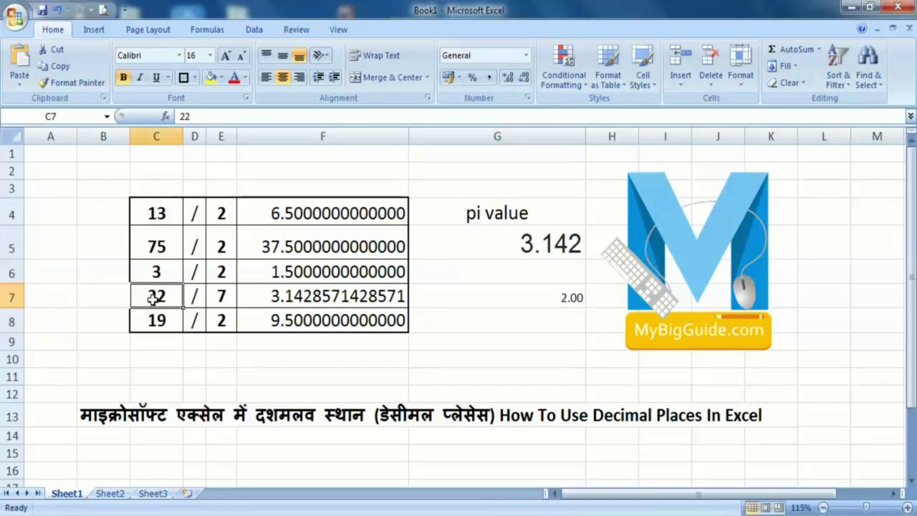
pyautogui.click(327, 297)
pyautogui.click(524, 77)
pyautogui.click(524, 76)
pyautogui.click(524, 76)
pyautogui.click(524, 77)
pyautogui.click(524, 77)
pyautogui.click(524, 77)
# Reduce all division results in F4:F8 to two decimal places
pyautogui.moveTo(343, 210); pyautogui.dragTo(341, 320)
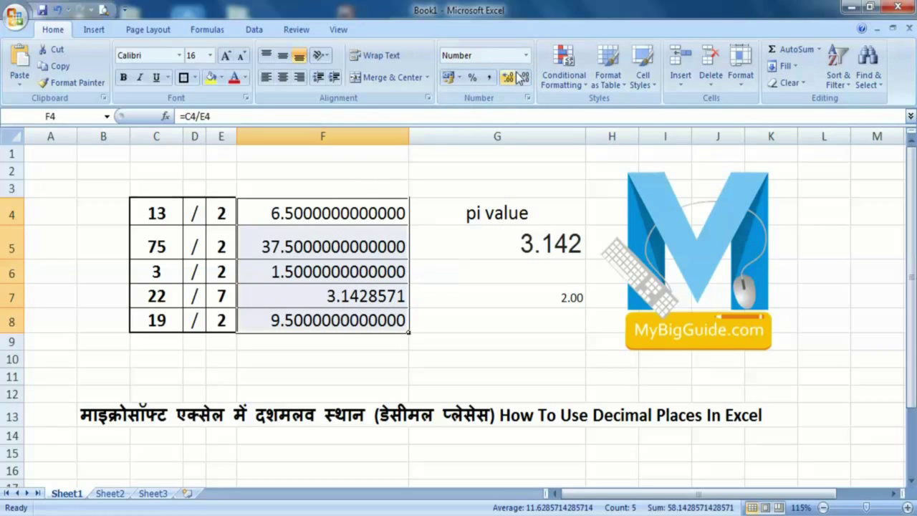
pyautogui.click(523, 76)
pyautogui.click(524, 76)
pyautogui.doubleClick(523, 76)
pyautogui.tripleClick(524, 77)
pyautogui.tripleClick(524, 76)
pyautogui.click(524, 77)
pyautogui.click(376, 357)
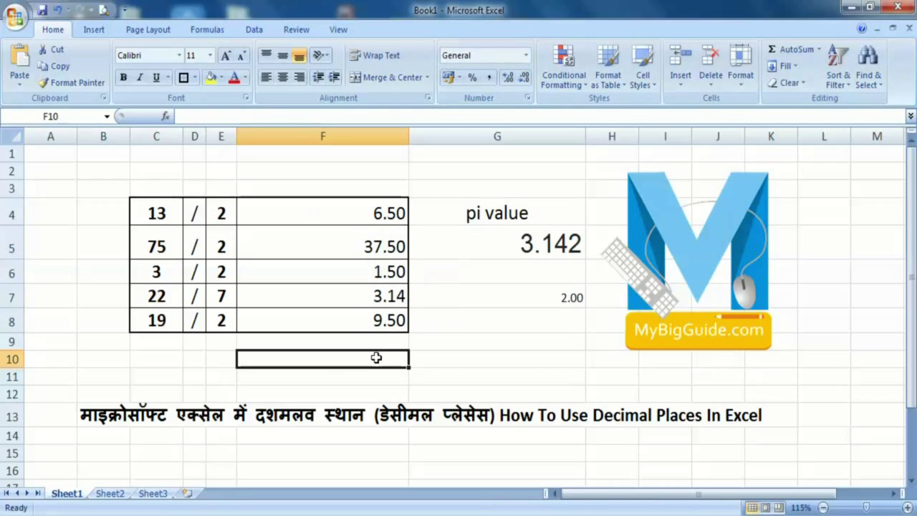
# Enter 2 in cells A4, A5 and A6, and 2.00 in A7
pyautogui.click(64, 210)
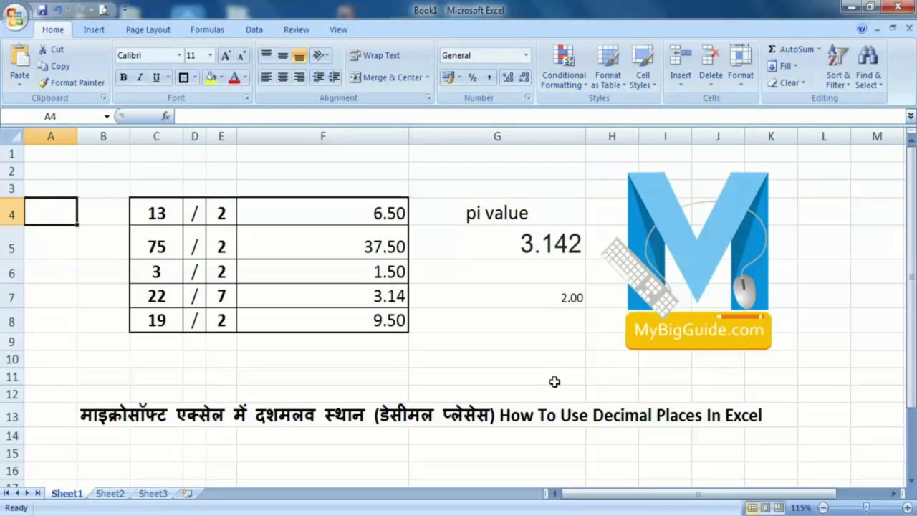
pyautogui.write('2')
pyautogui.press('Return')
pyautogui.write('2')
pyautogui.press('Return')
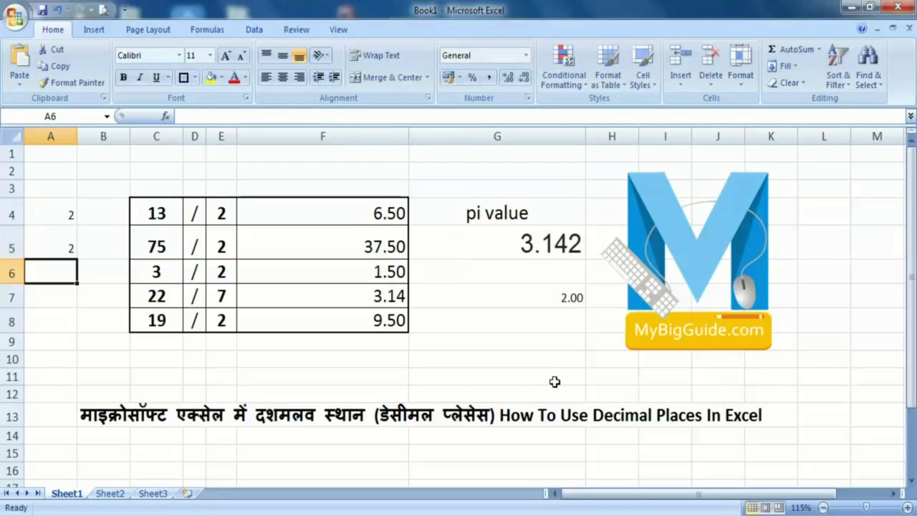
pyautogui.write('2')
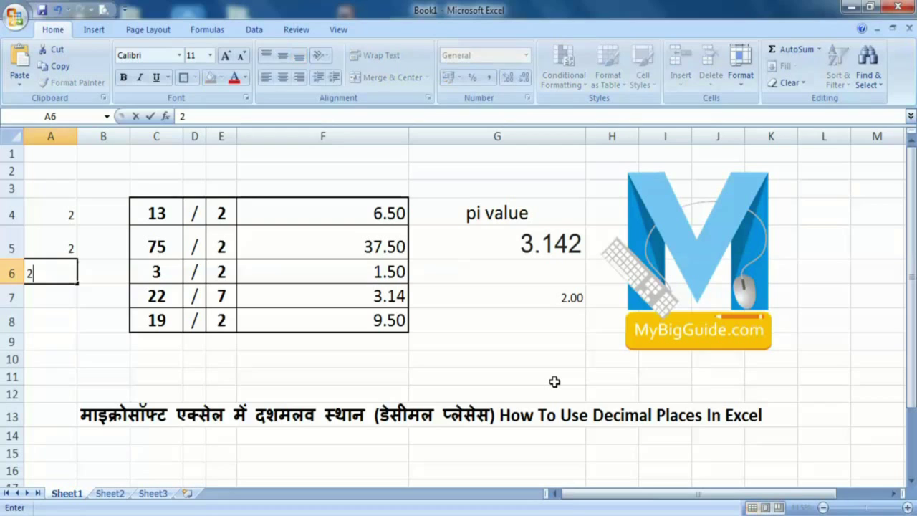
pyautogui.press('Return')
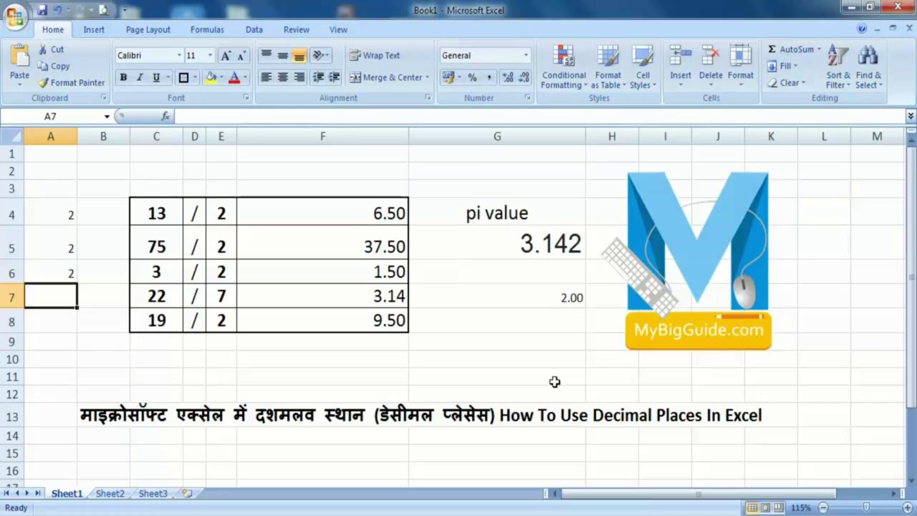
pyautogui.write('2.')
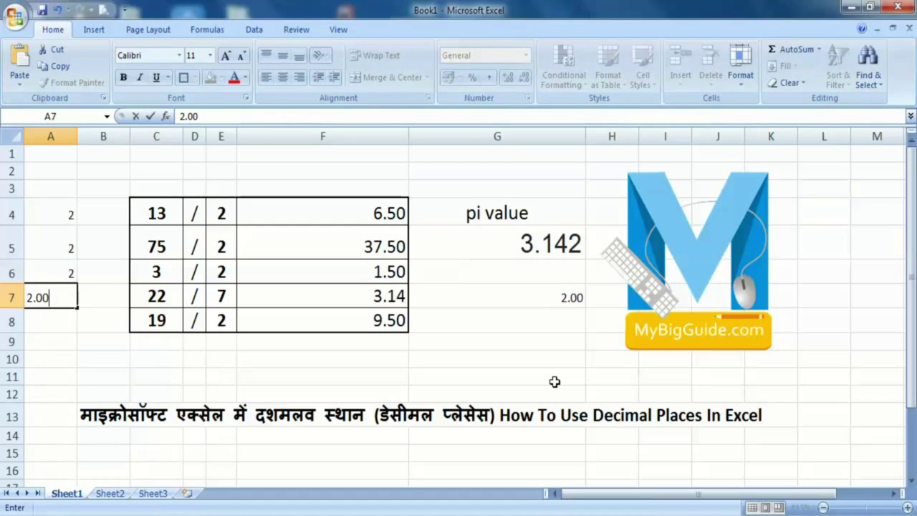
pyautogui.press('Return')
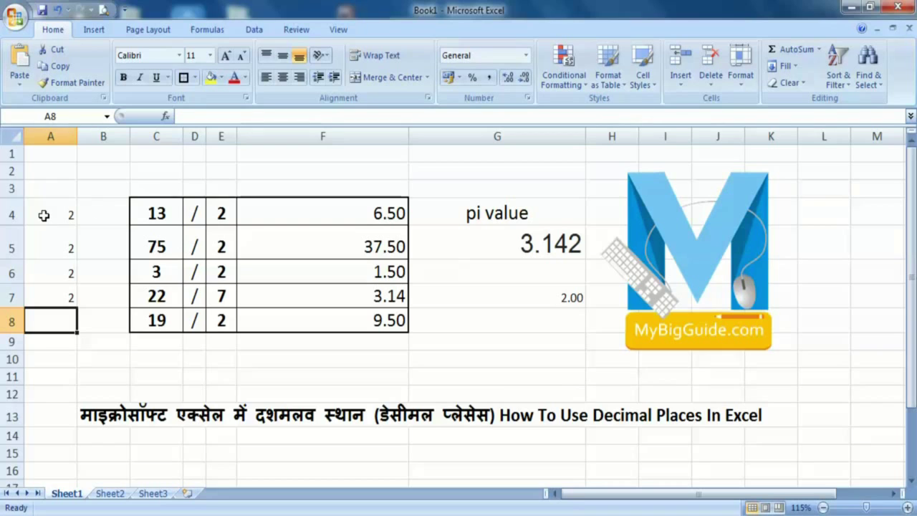
# Replace the entry in A4 with 2.25 and the one in A5 with 2.00
pyautogui.moveTo(43, 214); pyautogui.dragTo(49, 294)
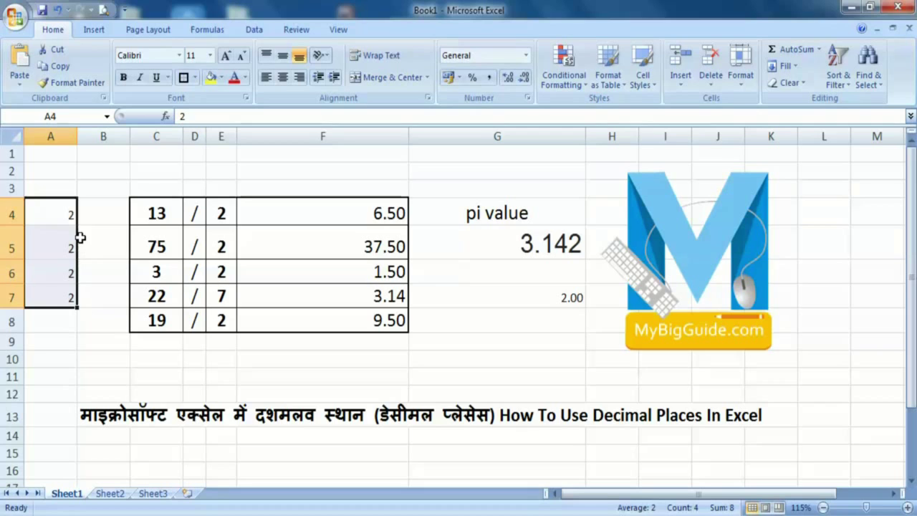
pyautogui.write('2.2')
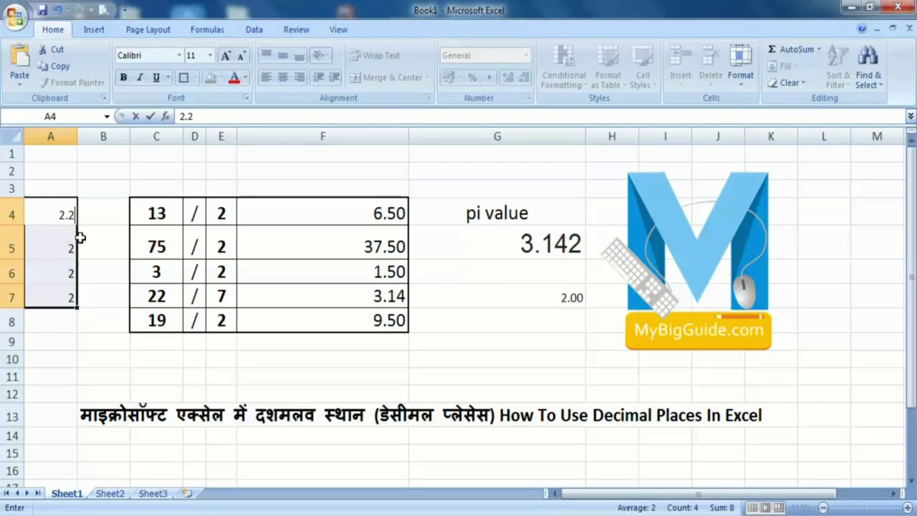
pyautogui.write('5')
pyautogui.press('Return')
pyautogui.write('2.00')
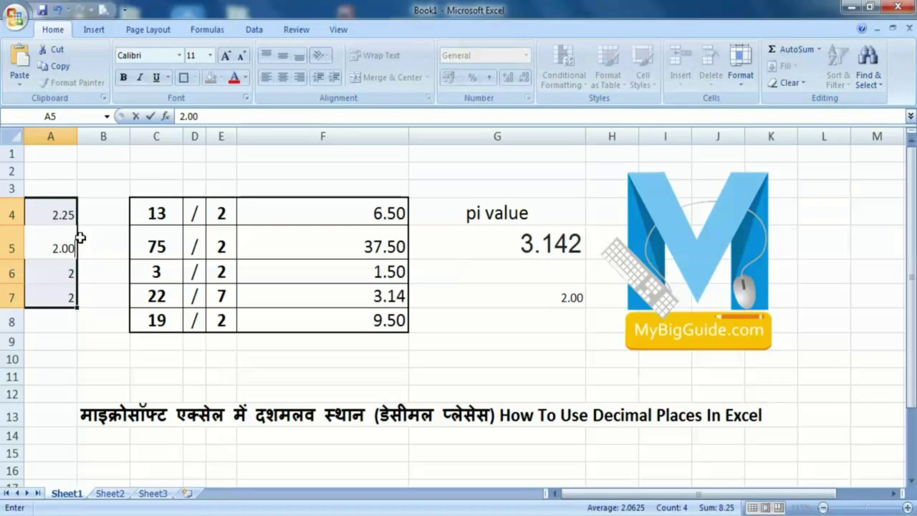
pyautogui.press('Return')
# Clear the trial entries from cells A4:A7
pyautogui.click(54, 233)
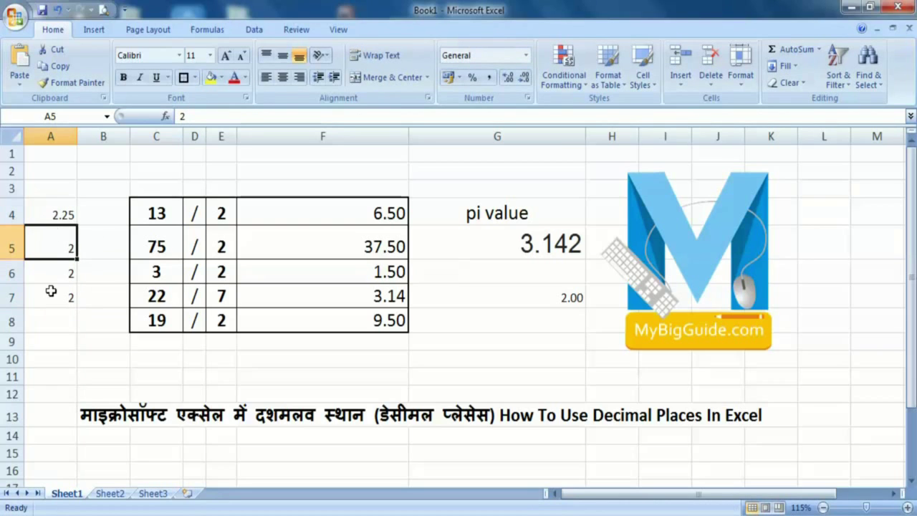
pyautogui.moveTo(62, 213); pyautogui.dragTo(70, 296)
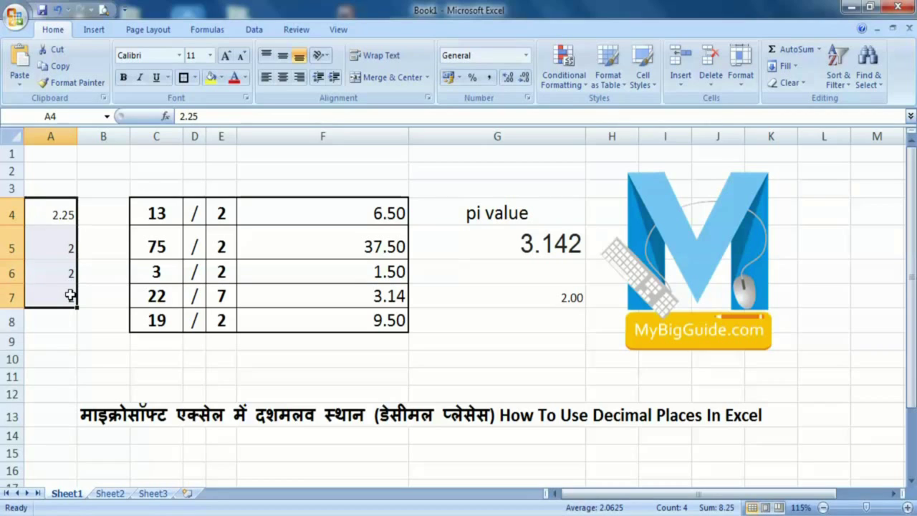
pyautogui.press('Delete')
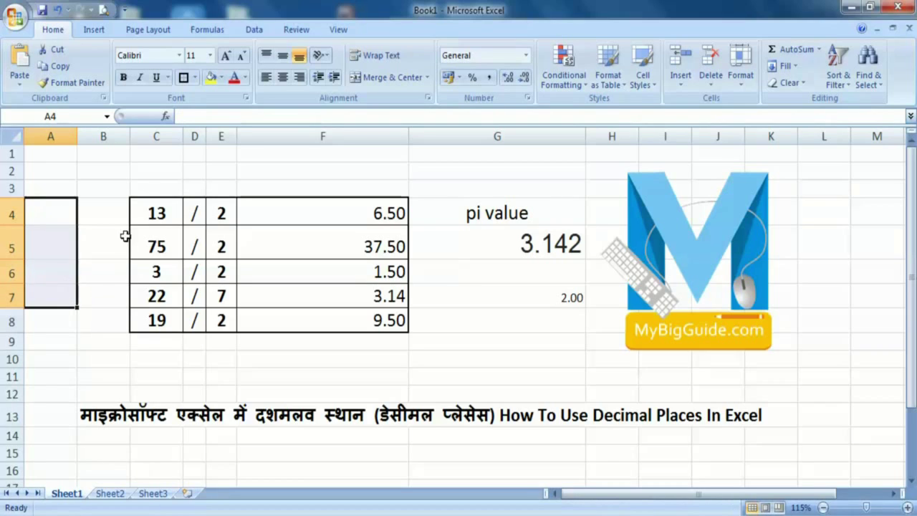
# Select the empty range A4:B8 and choose the Number category in its cell format settings
pyautogui.click(107, 209)
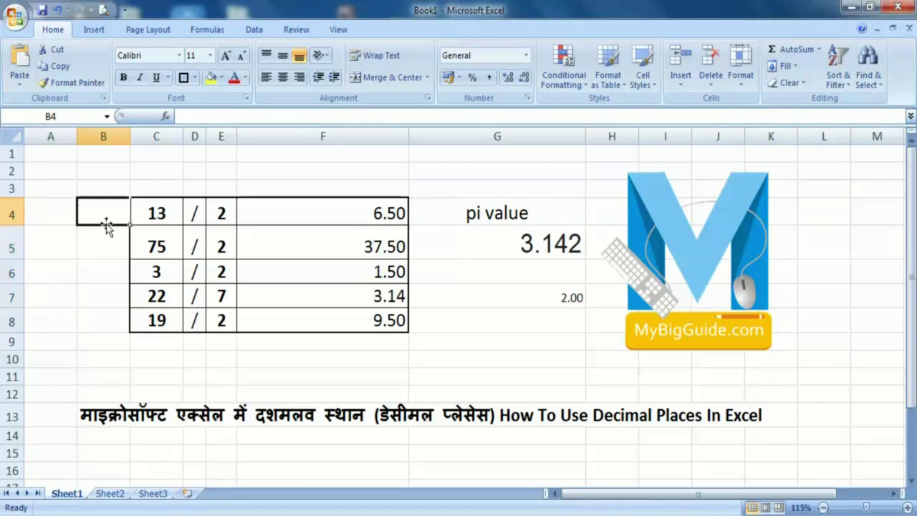
pyautogui.click(51, 208)
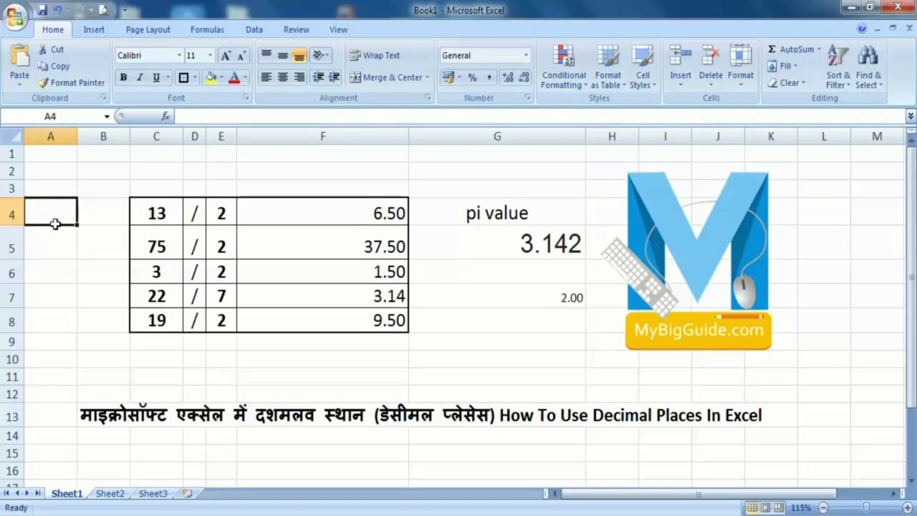
pyautogui.moveTo(45, 211); pyautogui.dragTo(107, 323)
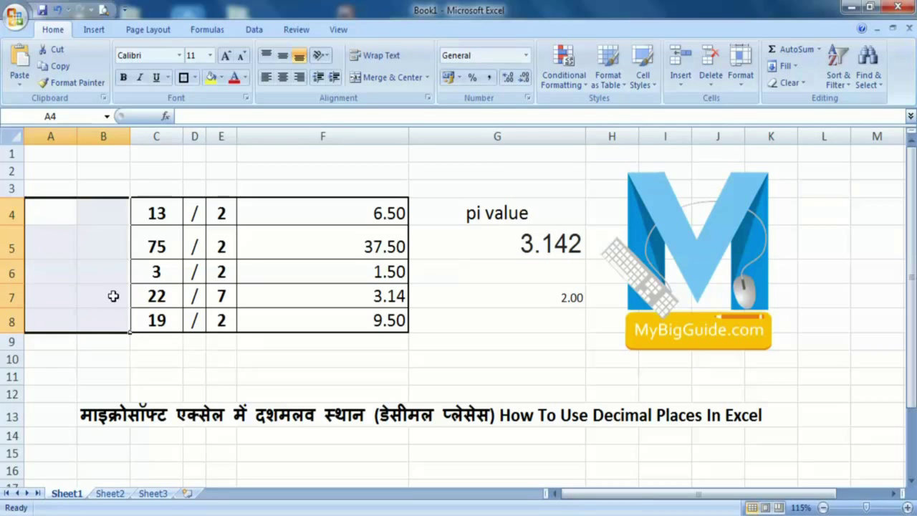
pyautogui.click(530, 98)
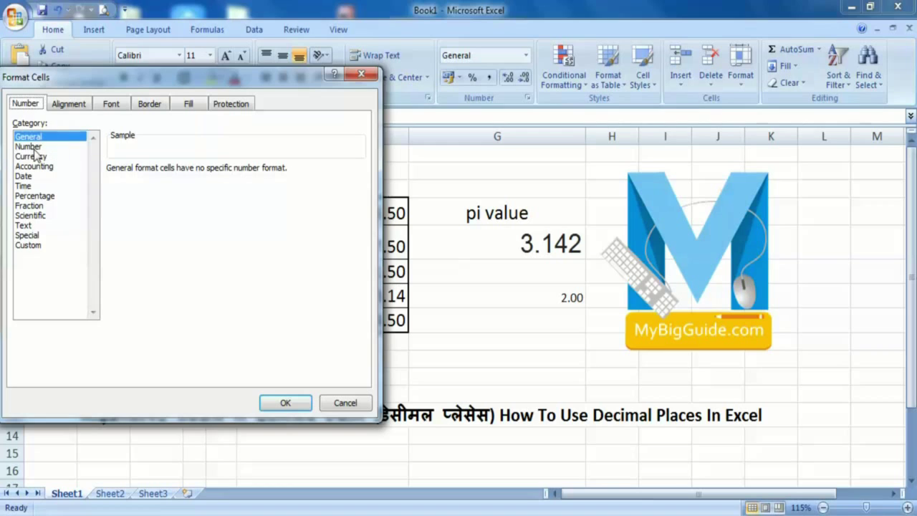
pyautogui.click(32, 148)
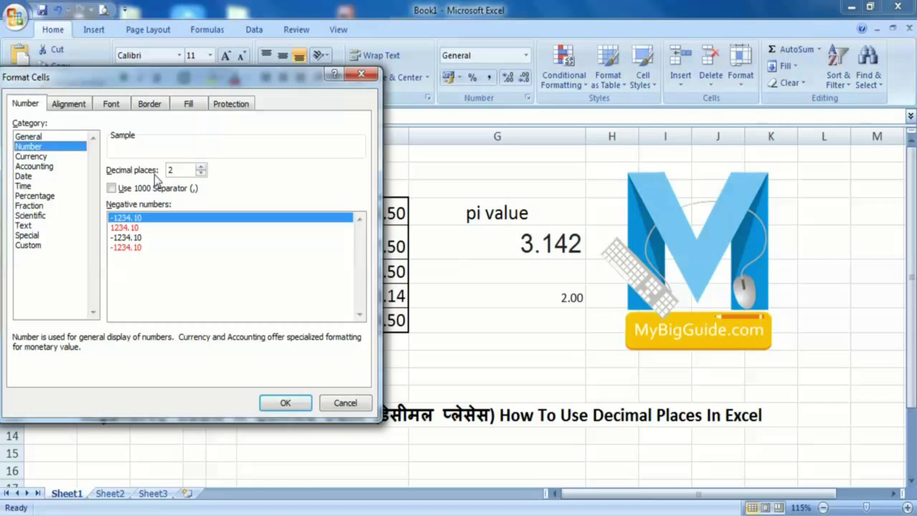
# Set the decimal places to 2 without a 1000 separator and apply the number format to A4:B8
pyautogui.click(202, 167)
pyautogui.click(201, 174)
pyautogui.click(201, 167)
pyautogui.click(202, 167)
pyautogui.click(201, 167)
pyautogui.click(201, 167)
pyautogui.click(201, 167)
pyautogui.click(201, 173)
pyautogui.click(202, 173)
pyautogui.click(201, 173)
pyautogui.click(201, 173)
pyautogui.click(201, 174)
pyautogui.click(183, 187)
pyautogui.click(175, 186)
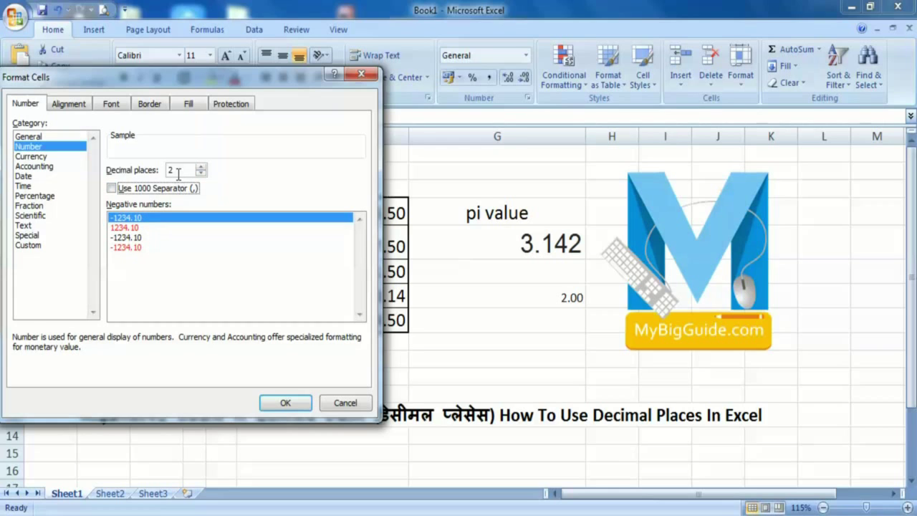
pyautogui.click(290, 404)
# Enter 2 in A5, 0 in A6, 2 in A7 and 25 in A8
pyautogui.click(77, 251)
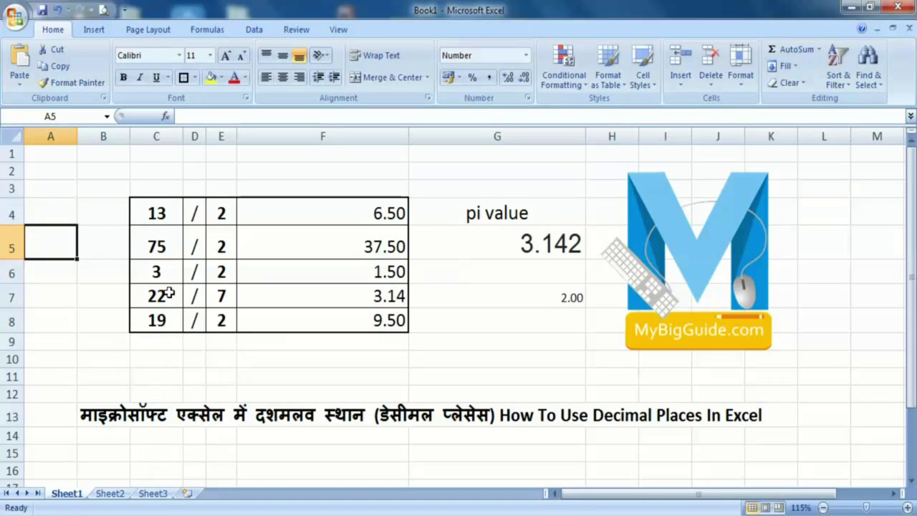
pyautogui.write('2')
pyautogui.press('Return')
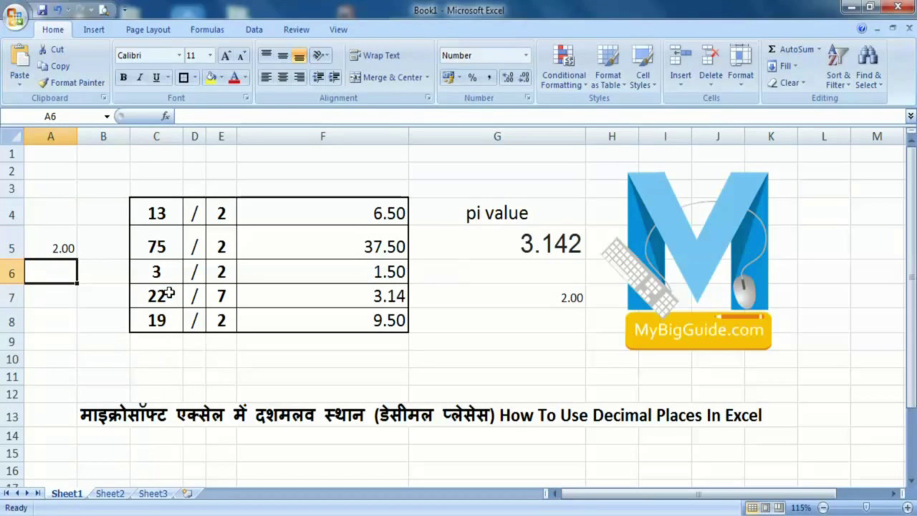
pyautogui.write('0')
pyautogui.press('Return')
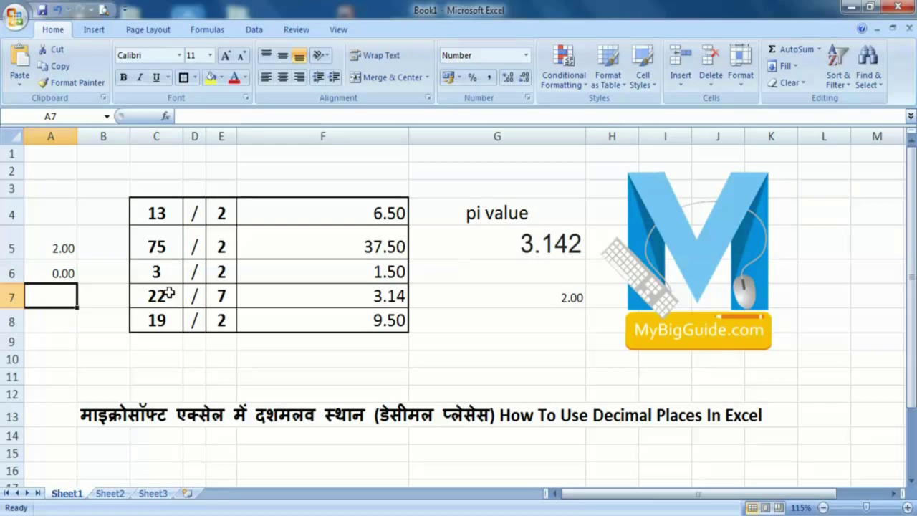
pyautogui.write('2')
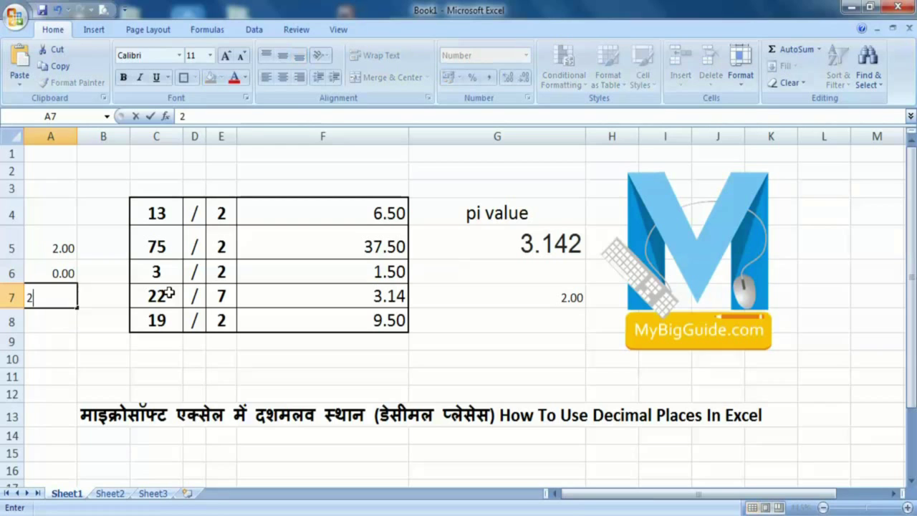
pyautogui.press('Return')
pyautogui.write('25')
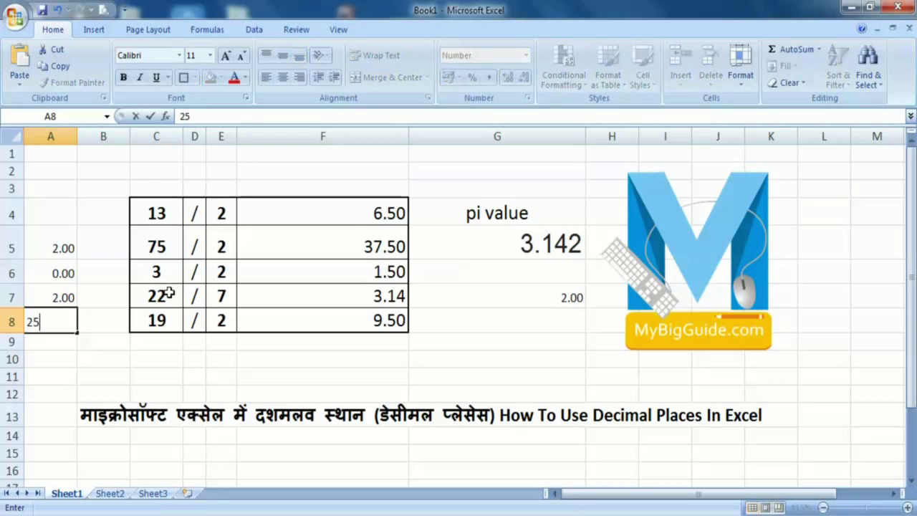
pyautogui.press('Return')
# Replace the entry in cell A5 with 10000
pyautogui.press('Up')
pyautogui.press('Up')
pyautogui.press('Up')
pyautogui.press('Up')
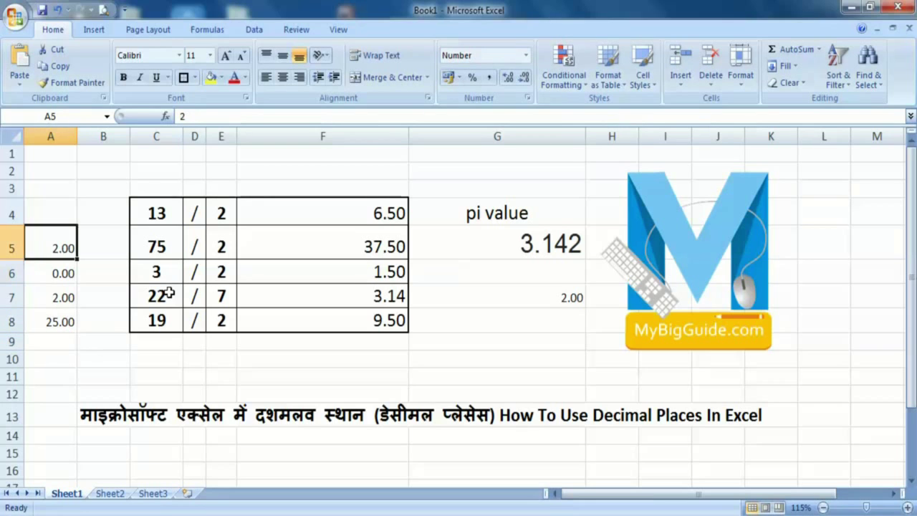
pyautogui.write('10000')
pyautogui.press('Return')
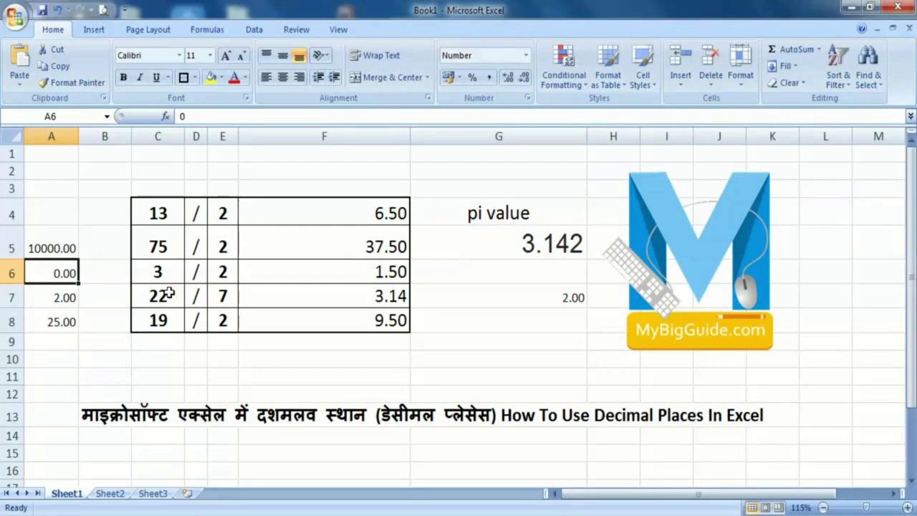